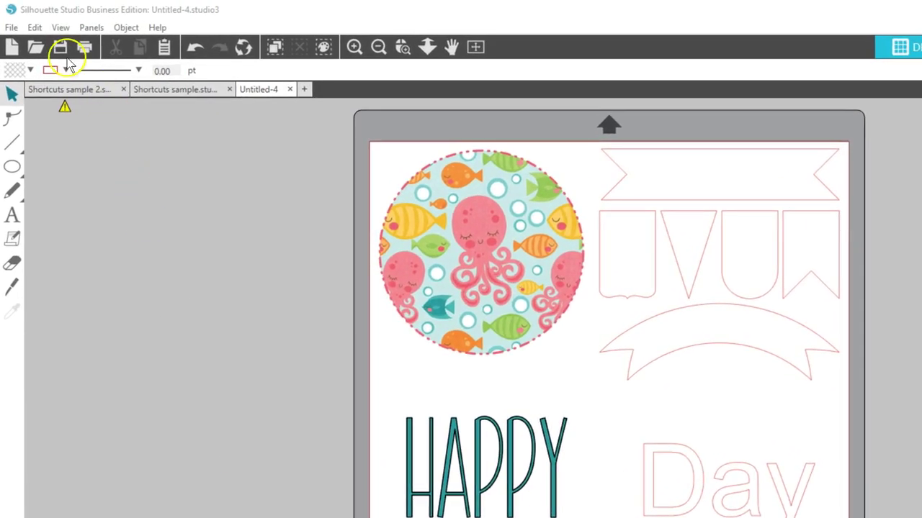
Step: Examine the keyboard shortcuts listed beside the program's file, edit and view commands and on the Silhouette Handbook's Shortcuts page
left_click(11, 28)
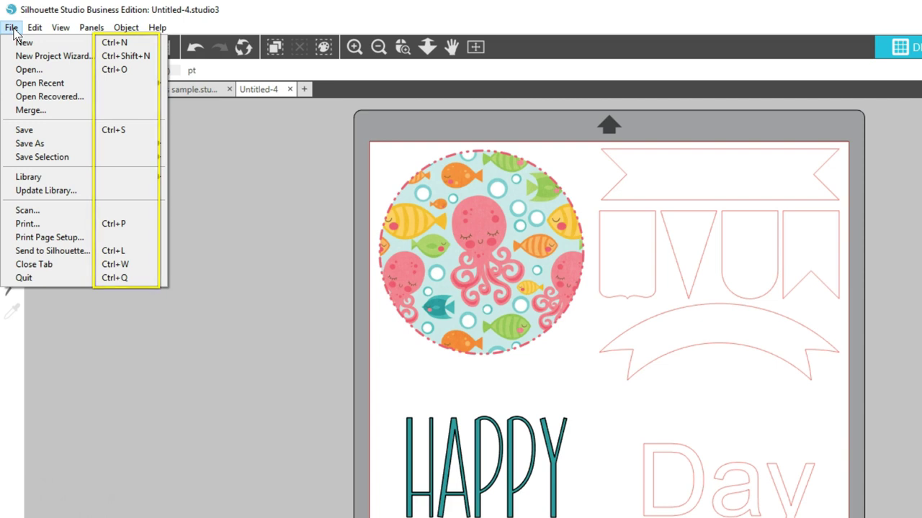
mouse_move(33, 29)
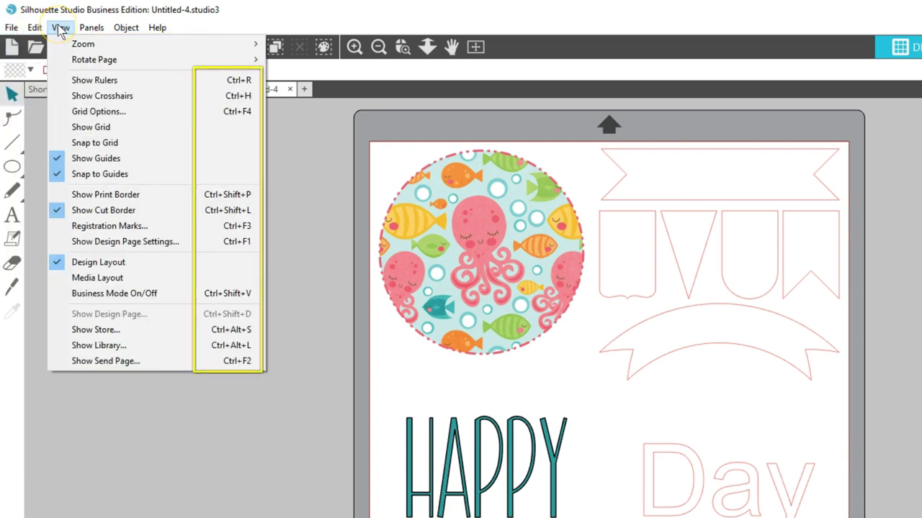
left_click(60, 28)
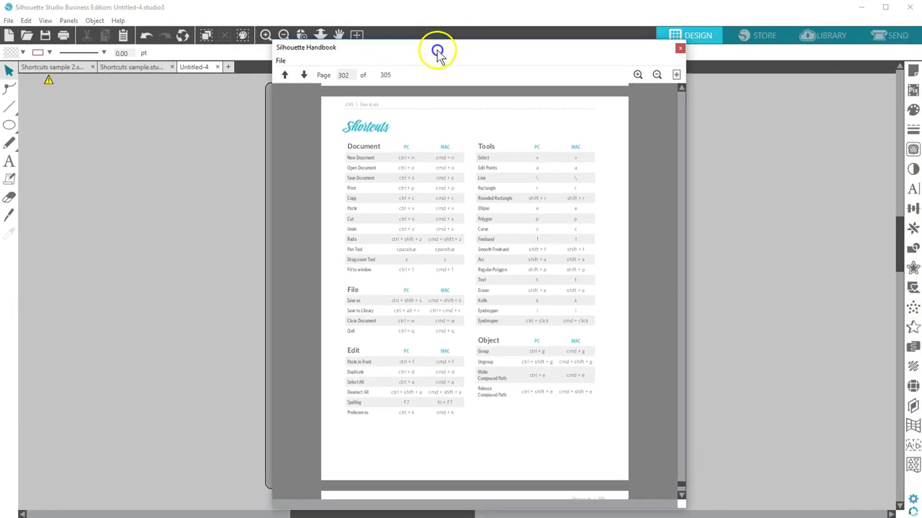
left_click_drag(438, 54, 407, 55)
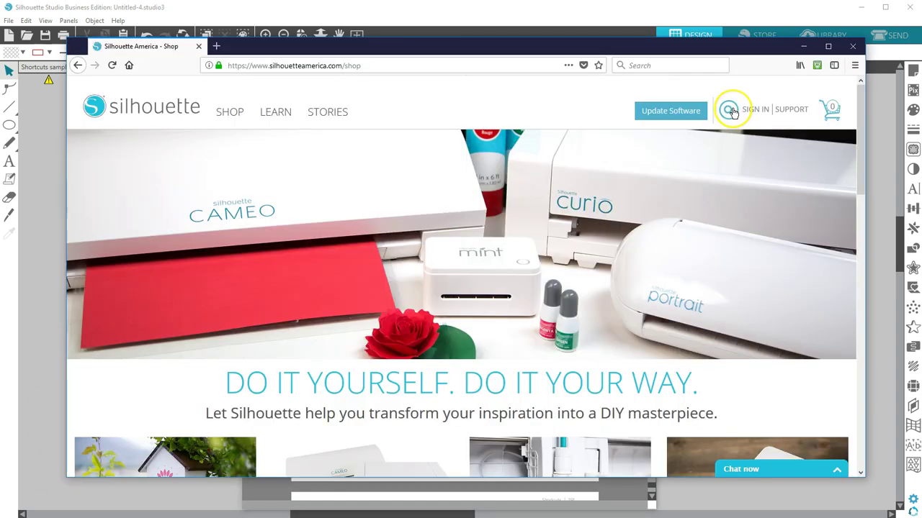
Step: Search the Silhouette America website for "keyboard shortcuts", view the Silhouette Studio Shortcuts PDF, and close the browser and handbook
left_click(729, 110)
type("keybo")
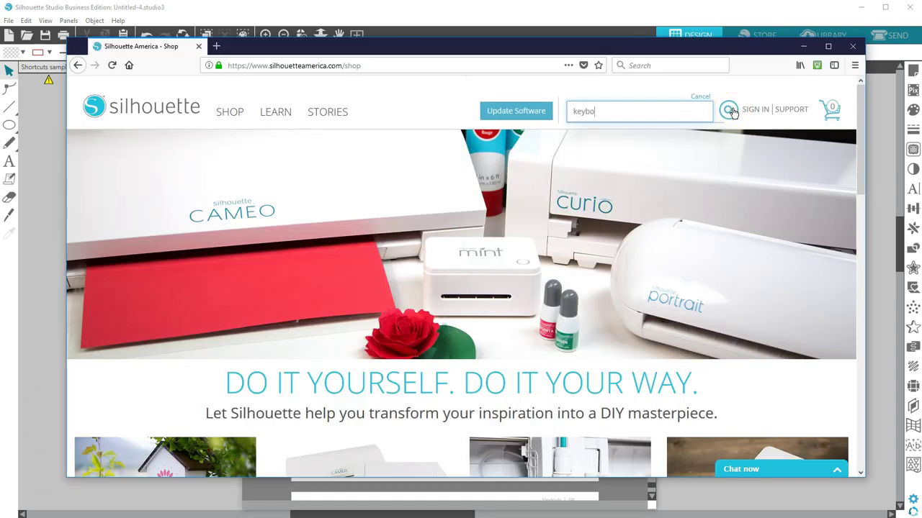
type("ard shortcuts")
key("Return")
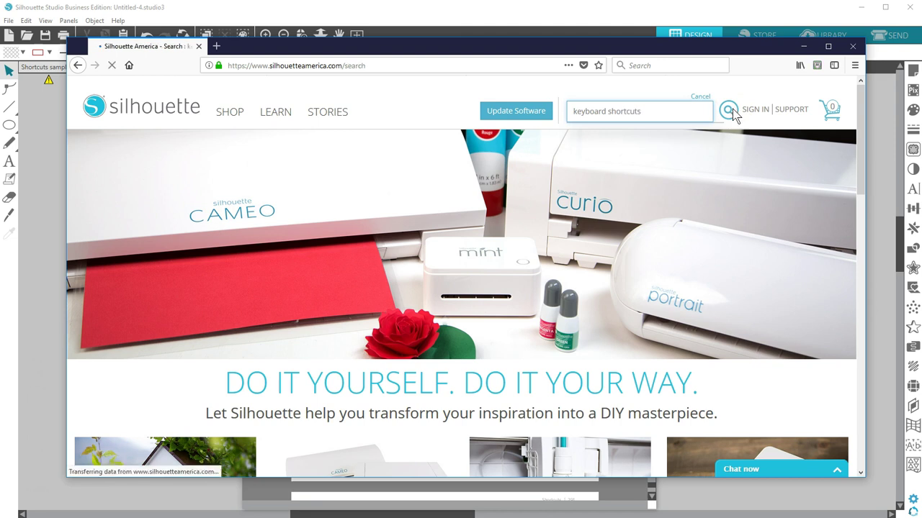
left_click(303, 258)
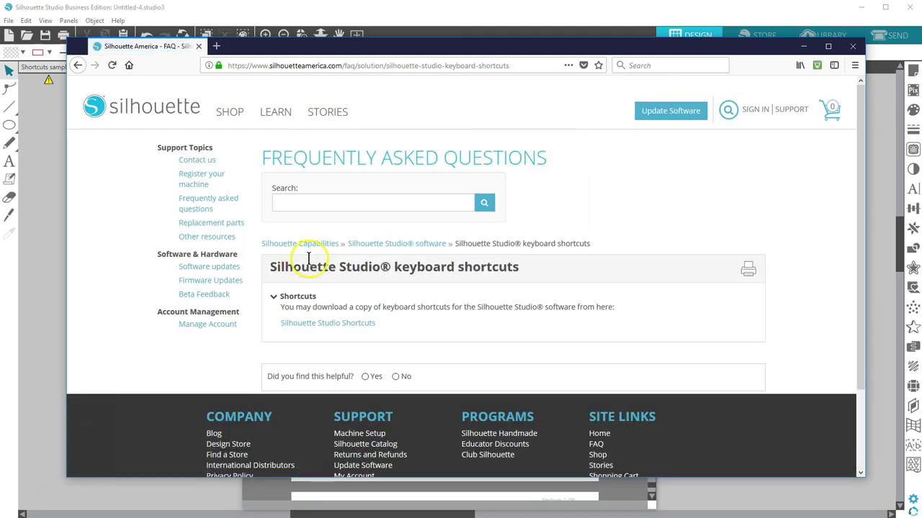
left_click(324, 328)
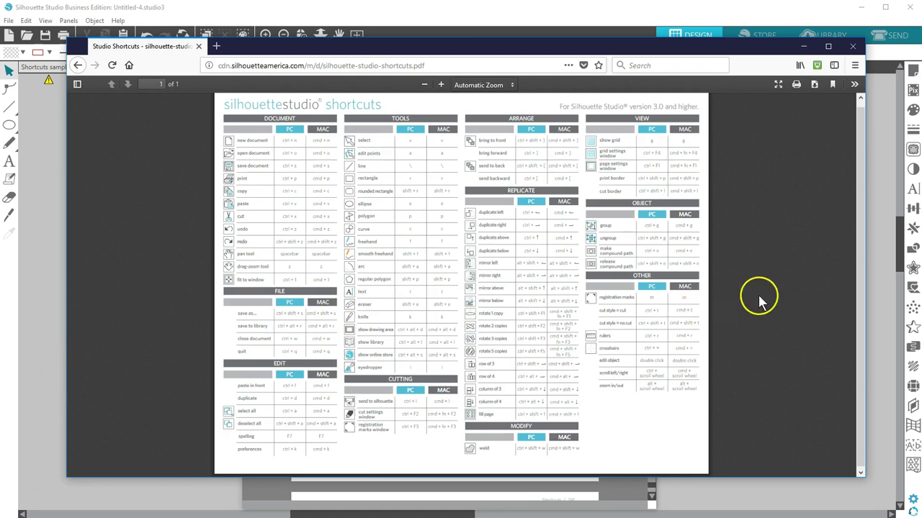
left_click(853, 46)
left_click(651, 51)
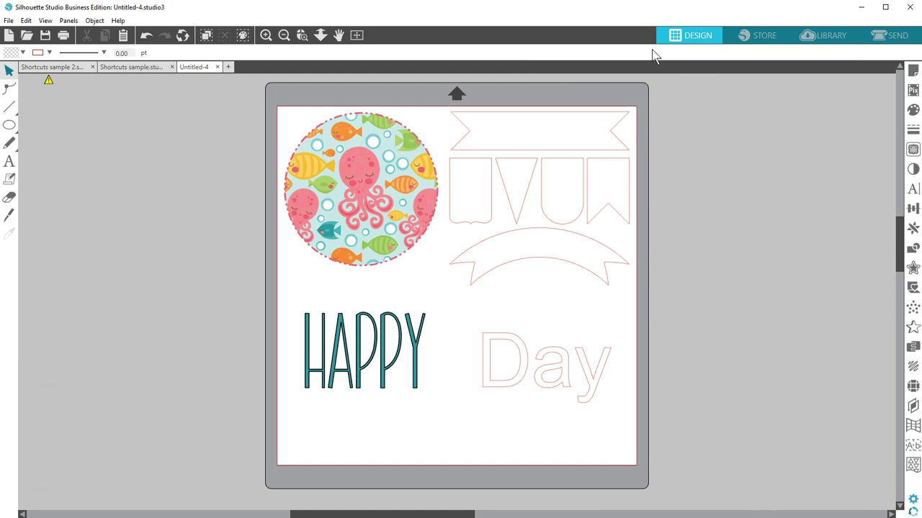
left_click(415, 290)
key("ctrl+s")
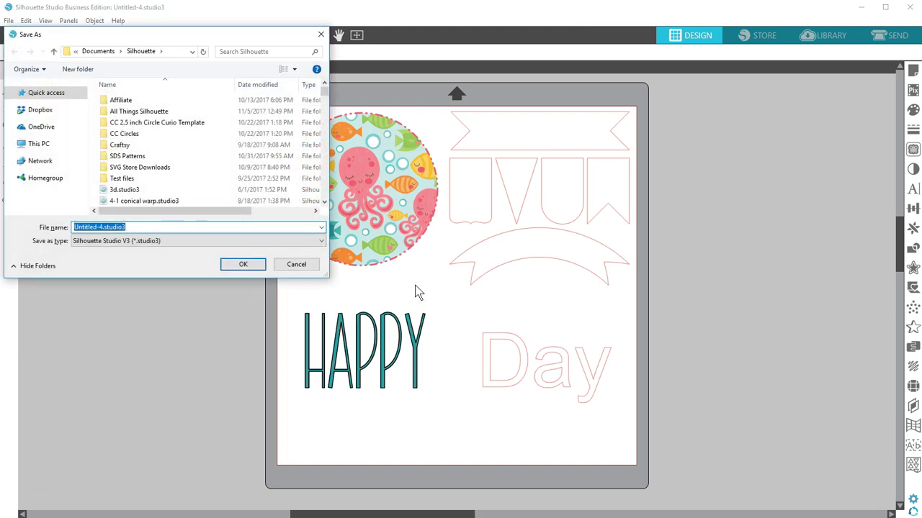
left_click(311, 264)
Step: Try deleting the notched pennant at the end of the pennant row, and undo the deletion
left_click(675, 175)
left_click(620, 193)
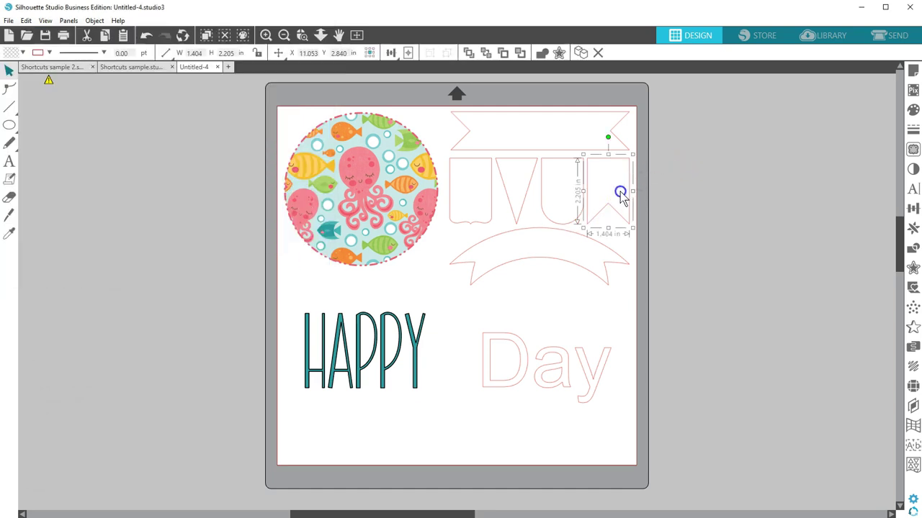
key("i")
key("v")
key("i")
key("Delete")
key("v")
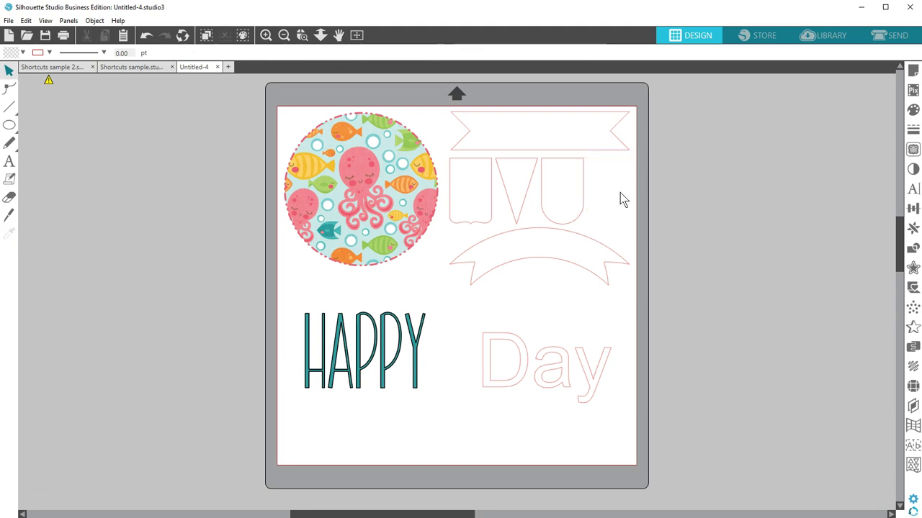
key("ctrl+z")
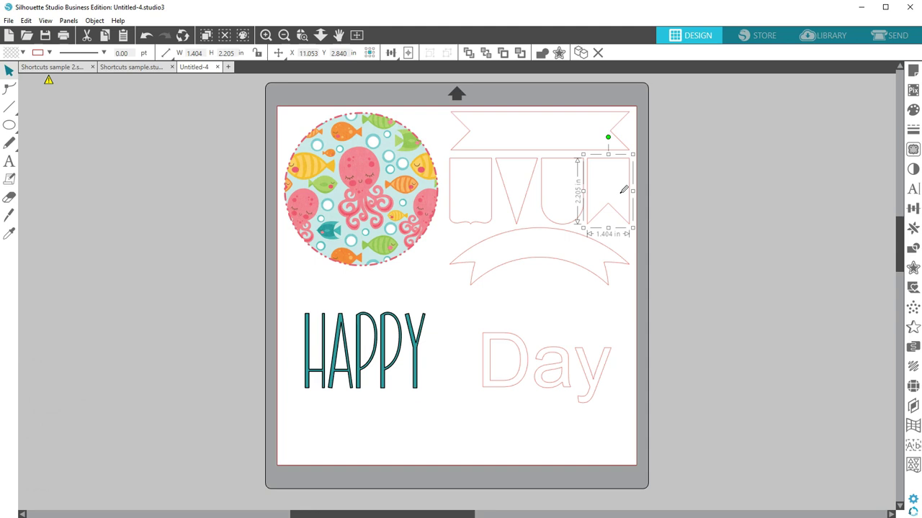
Step: Delete the notched pennant again with the Eyedropper active, undo it, and return to the Select tool
key("i")
key("Delete")
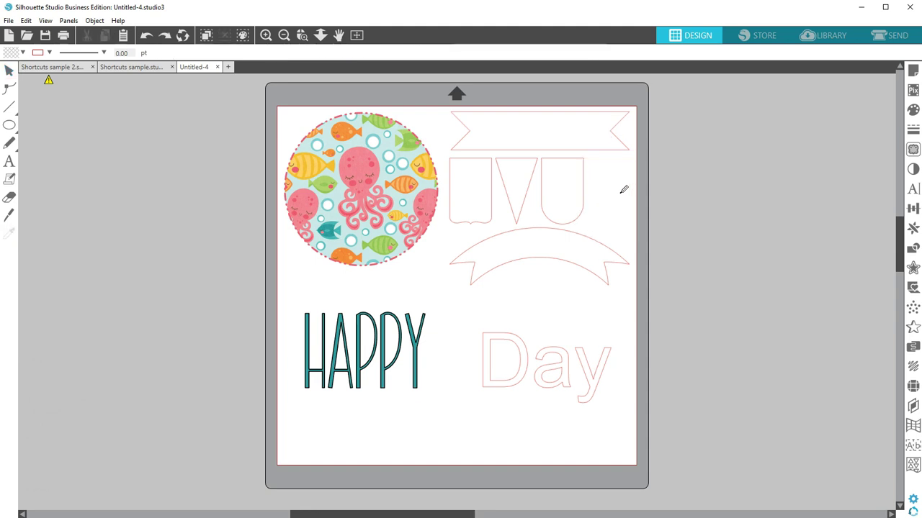
key("ctrl+z")
key("v")
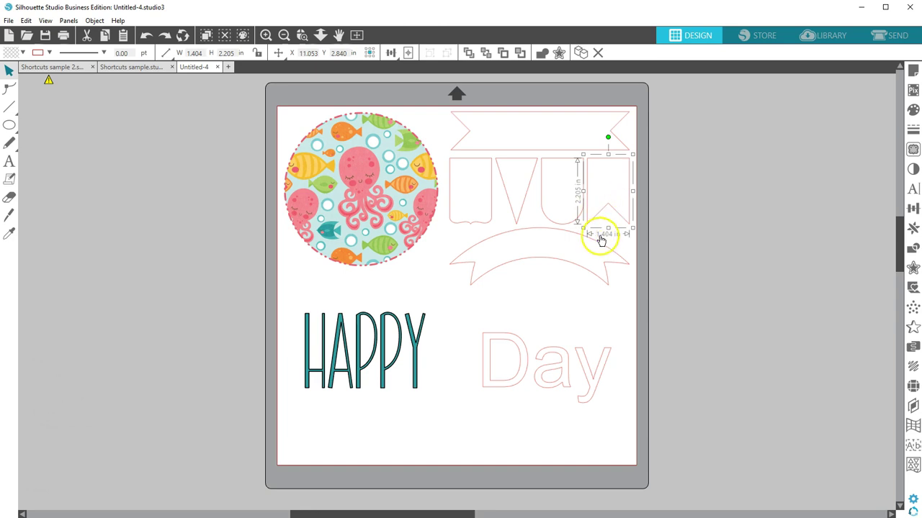
left_click_drag(684, 263, 662, 272)
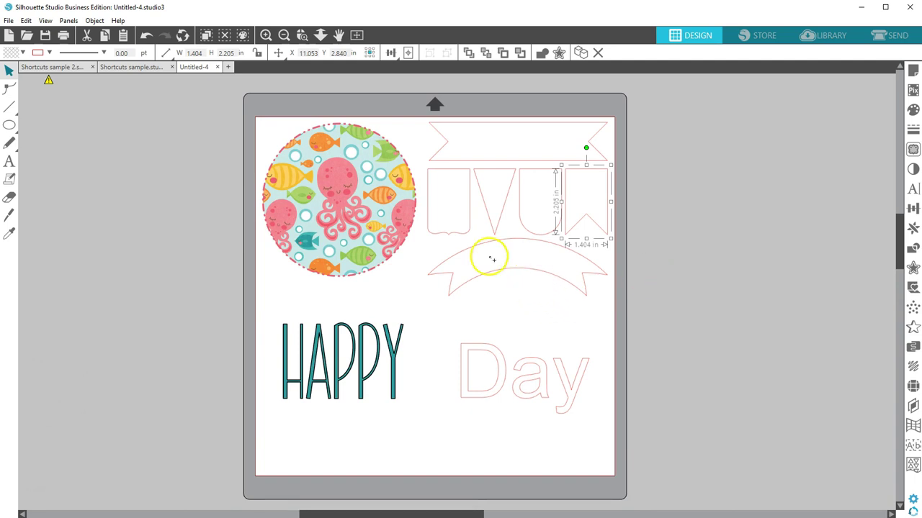
scroll(429, 228, "up", 5)
scroll(429, 229, "up", 4)
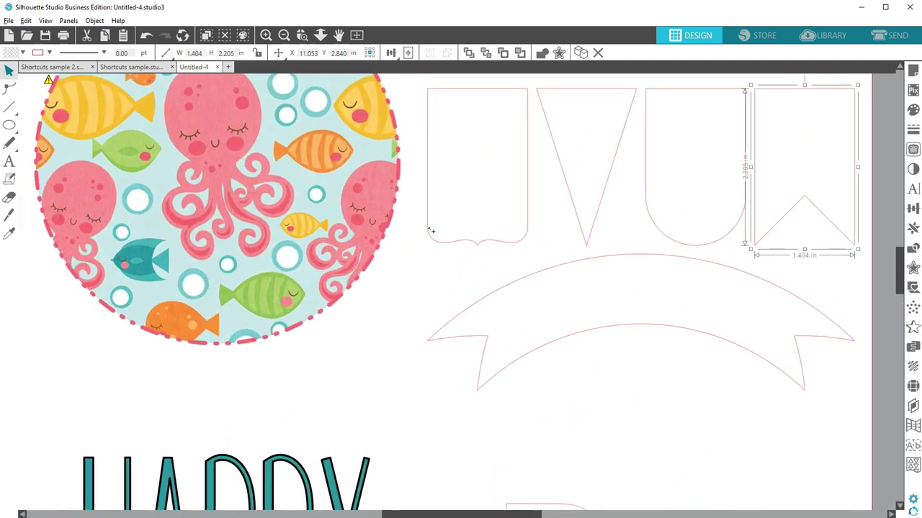
scroll(423, 215, "down", 3)
scroll(425, 221, "down", 1)
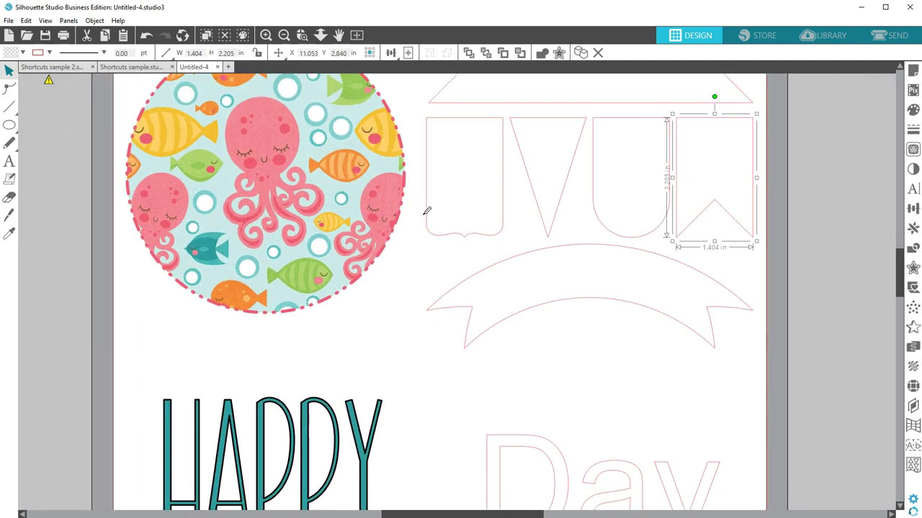
key("ctrl+0")
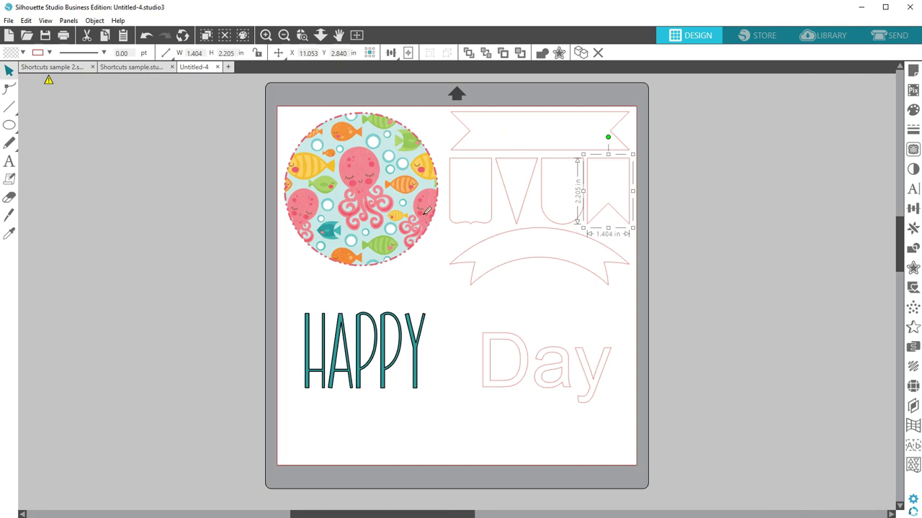
Step: Select all objects on the page and deselect them again
key("i")
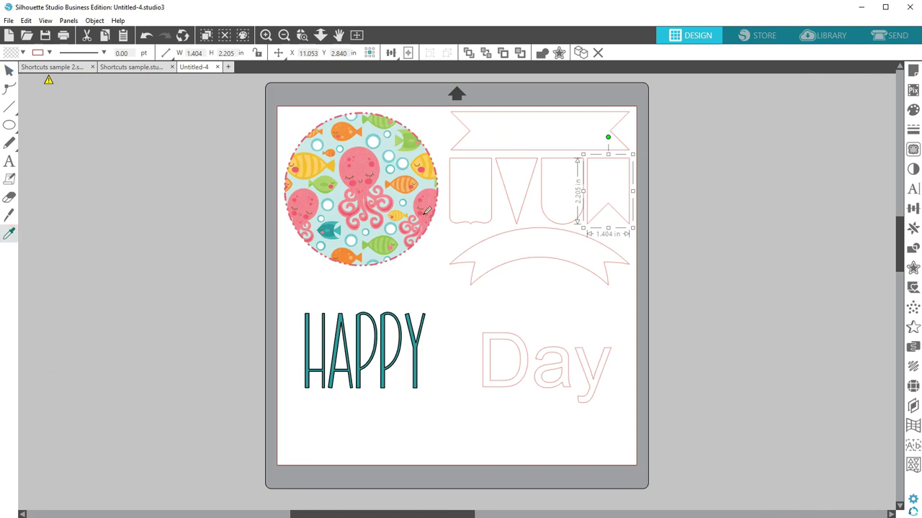
key("ctrl+a")
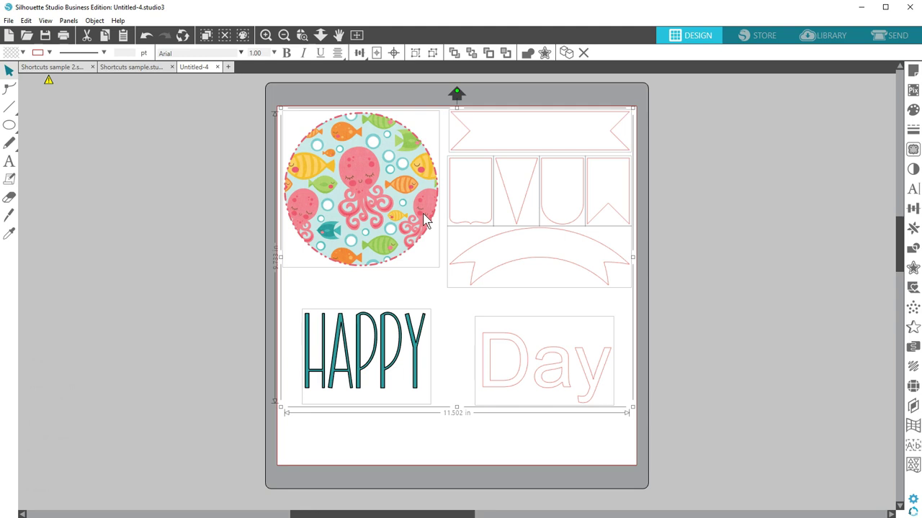
key("ctrl+shift+a")
left_click(10, 215)
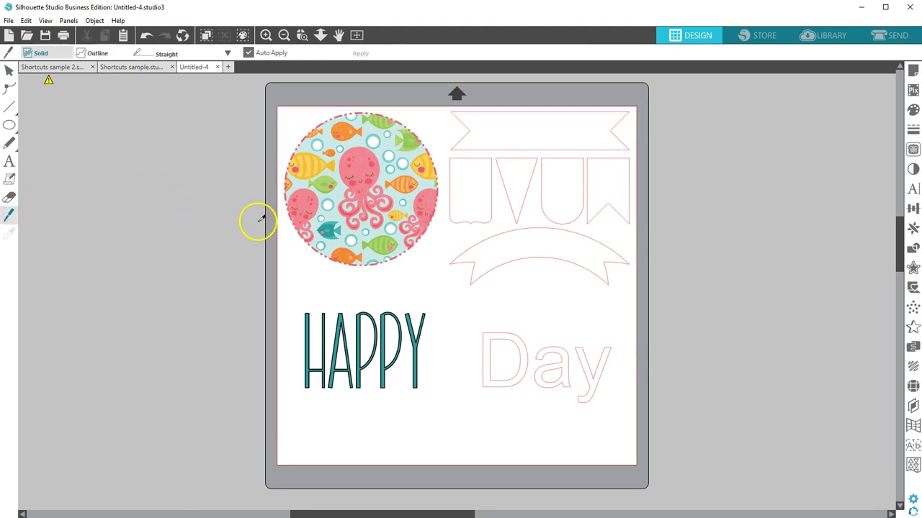
key("v")
left_click(10, 126)
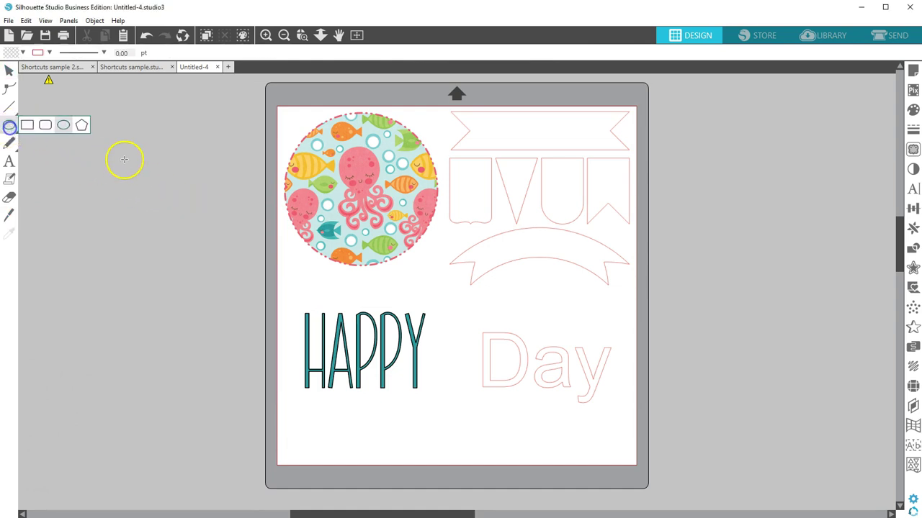
key("v")
left_click(10, 108)
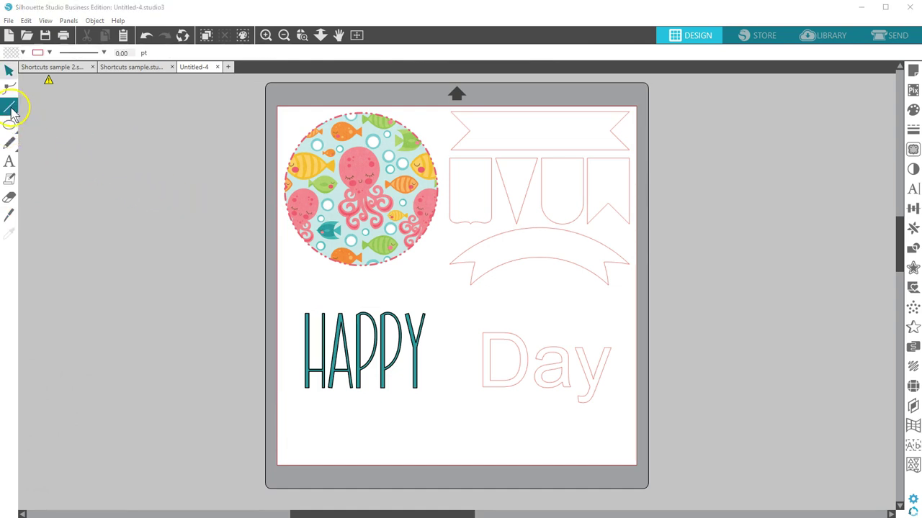
key("v")
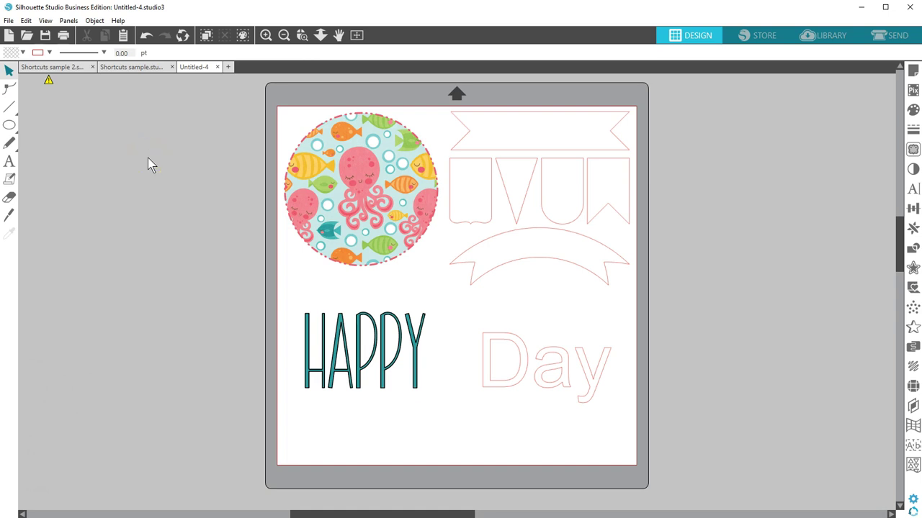
Step: Add the text "hi" below the word HAPPY and finish editing it
key("t")
left_click(386, 427)
type("hi")
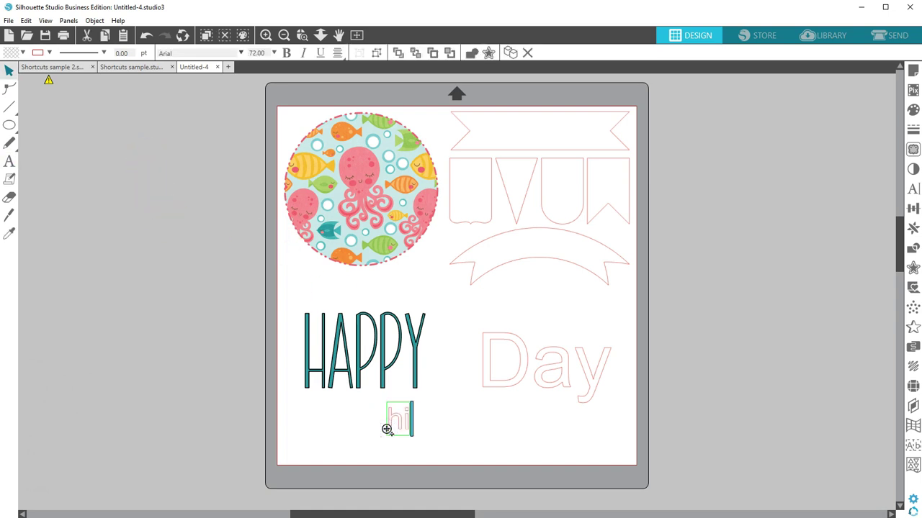
left_click(408, 435)
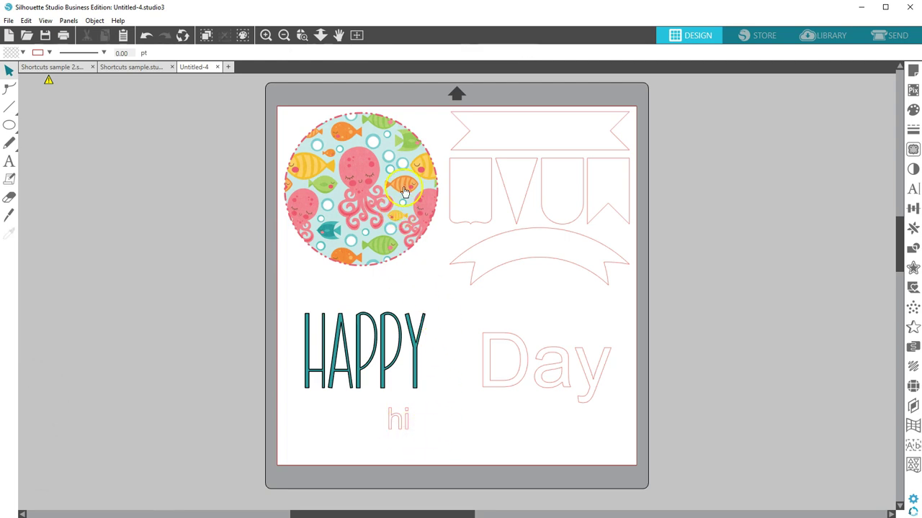
Step: Use the Eyedropper to copy the circle's octopus pattern fill and dashed outline onto the straight ribbon banner
key("i")
key("v")
left_click(468, 128)
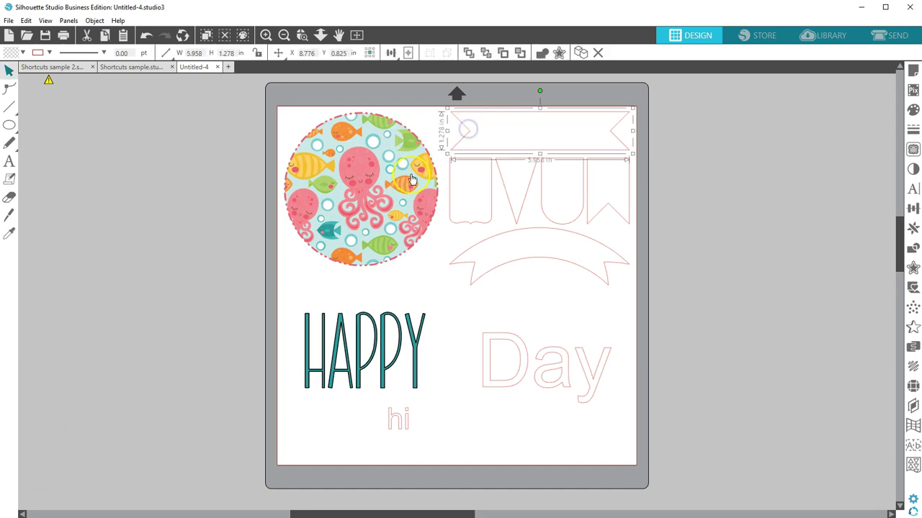
key("i")
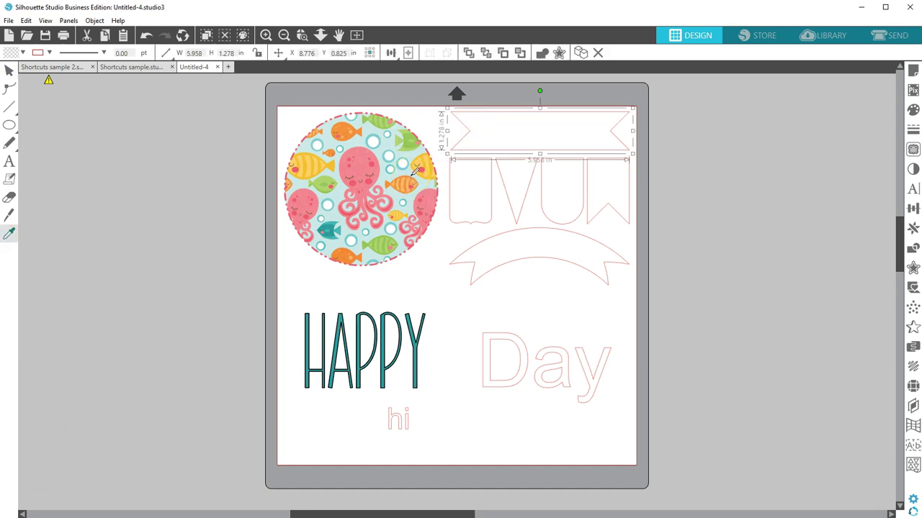
left_click(368, 165)
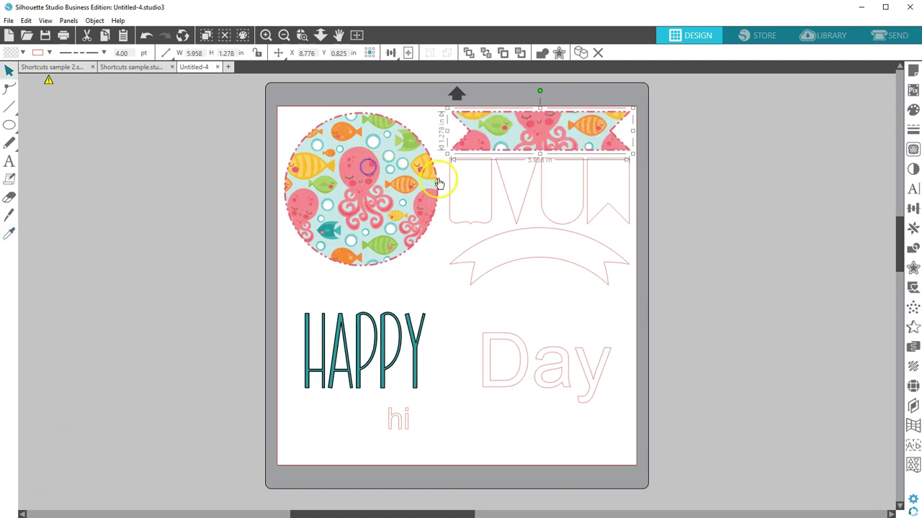
Step: Copy the circle's octopus pattern fill and dashed outline onto the first pennant with the Eyedropper
left_click(450, 184)
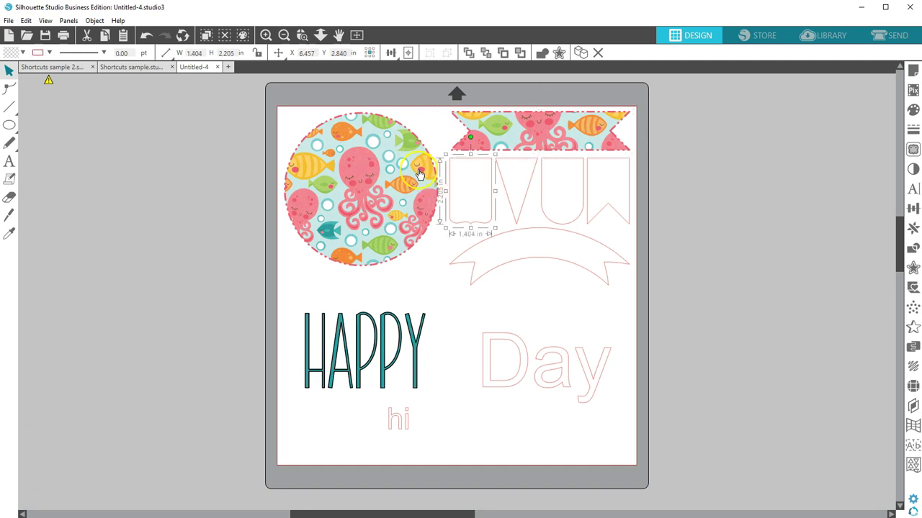
key("i")
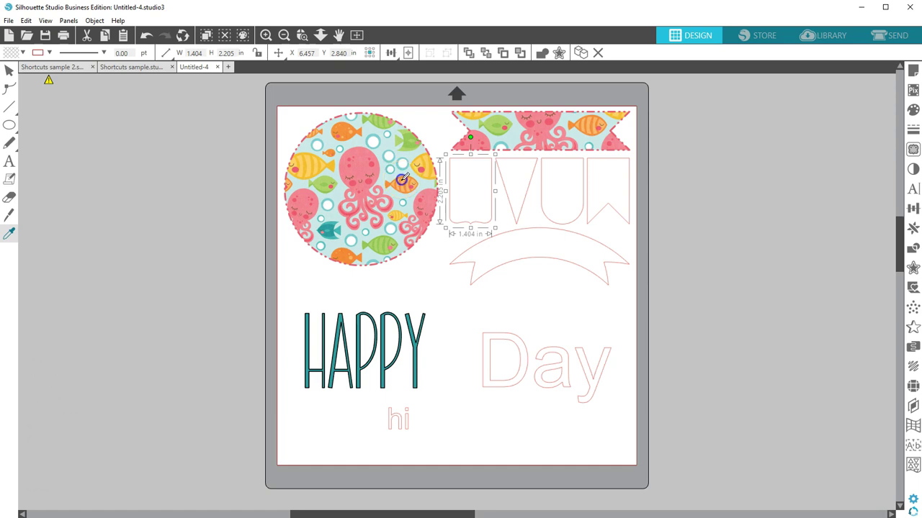
left_click(402, 180)
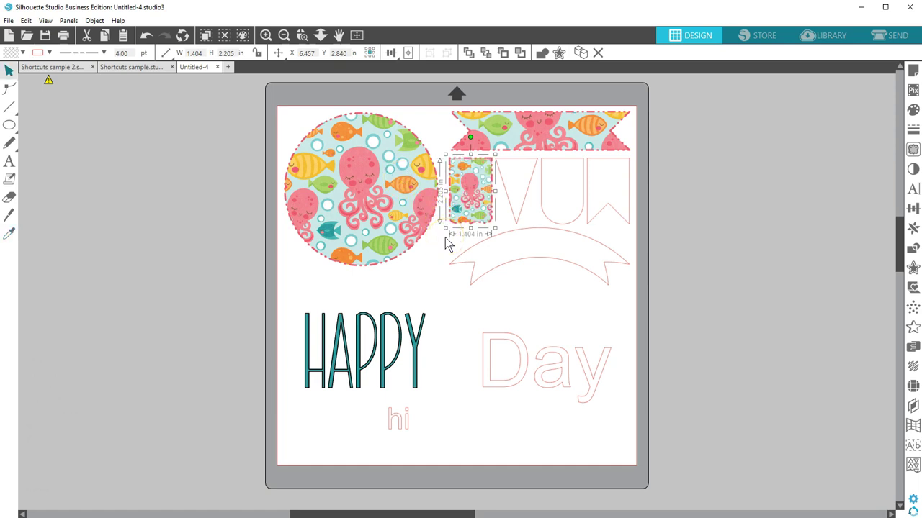
Step: Use the Eyedropper to copy the font, teal fill and black outline of the word HAPPY onto the word Day
left_click(487, 334)
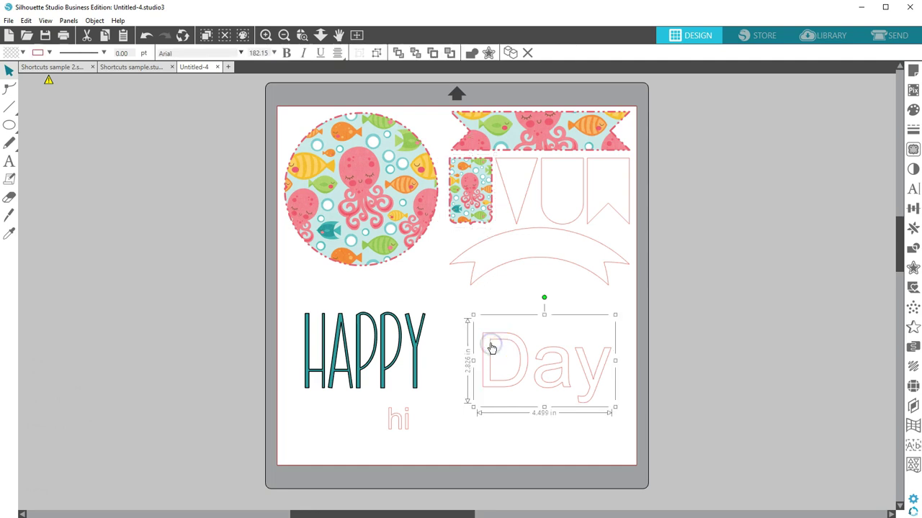
key("i")
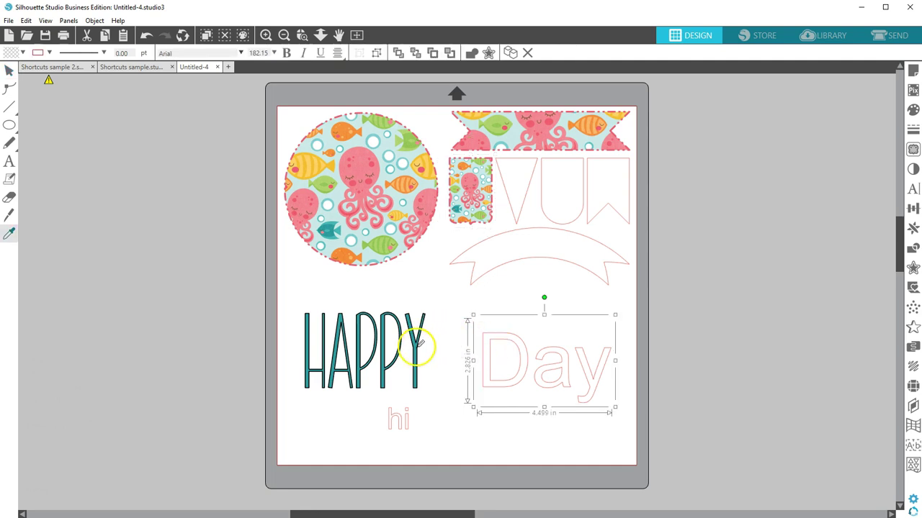
left_click(420, 345)
Step: Copy the circle's octopus pattern fill and dashed outline onto the curved ribbon banner and the triangular pennant with the Eyedropper
left_click(470, 249)
key("i")
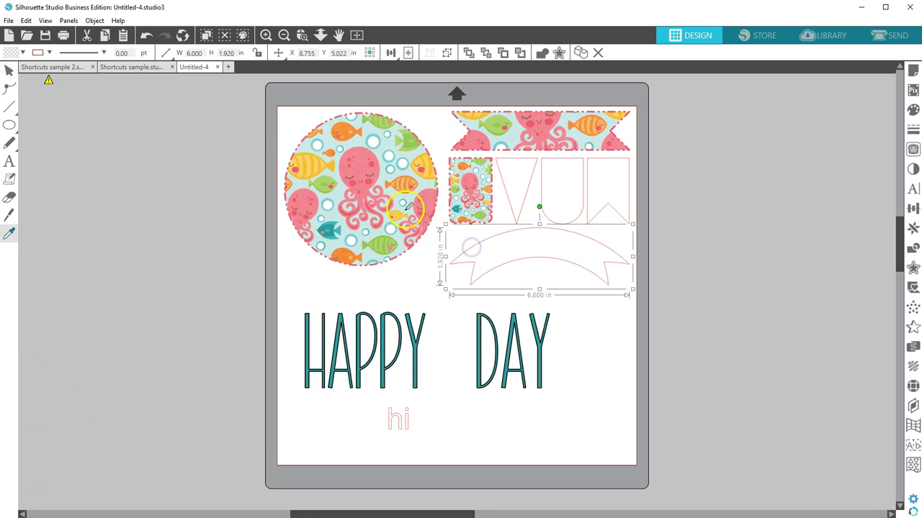
left_click(405, 209)
left_click(498, 201)
key("i")
left_click(413, 188)
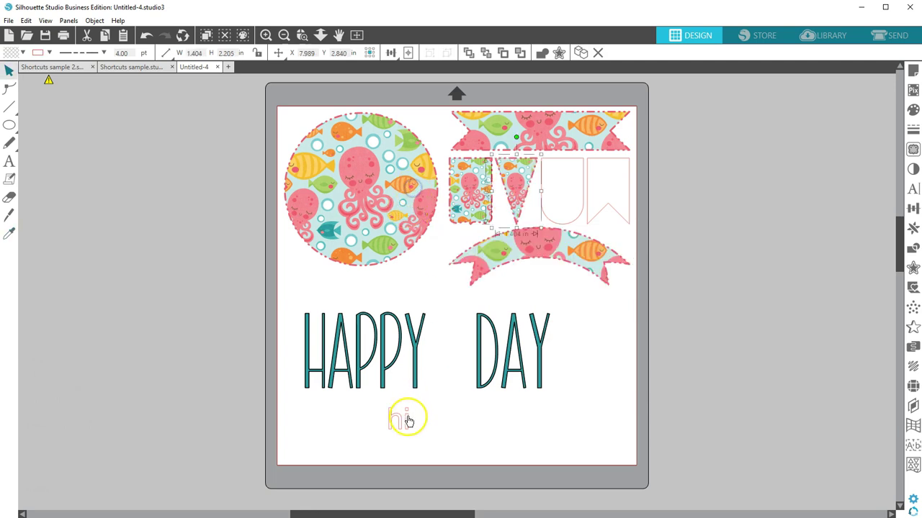
Step: Copy the font, fill and outline of HAPPY onto the word "hi" with the Eyedropper and delete that word
left_click(404, 418)
key("i")
left_click(419, 336)
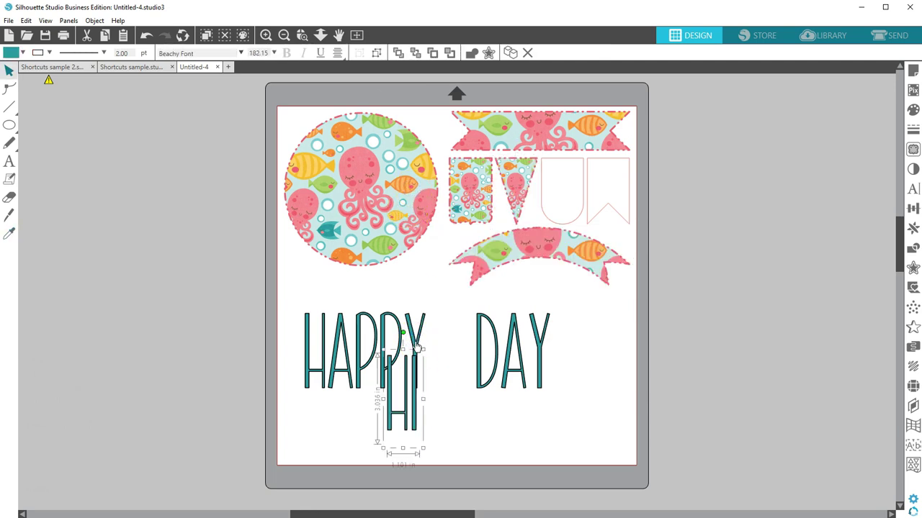
left_click_drag(415, 408, 370, 422)
key("Delete")
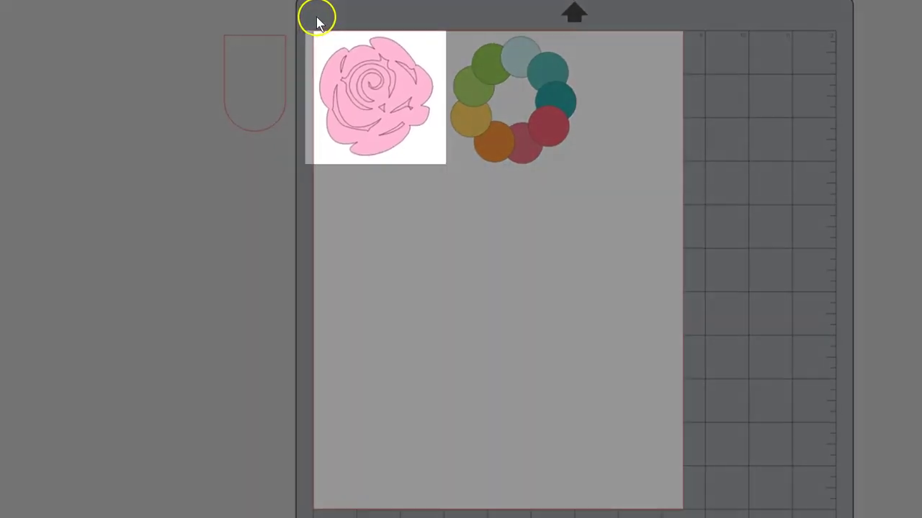
Step: Ungroup the pink rose, and make and release a compound path from its pieces
left_click_drag(315, 16, 421, 177)
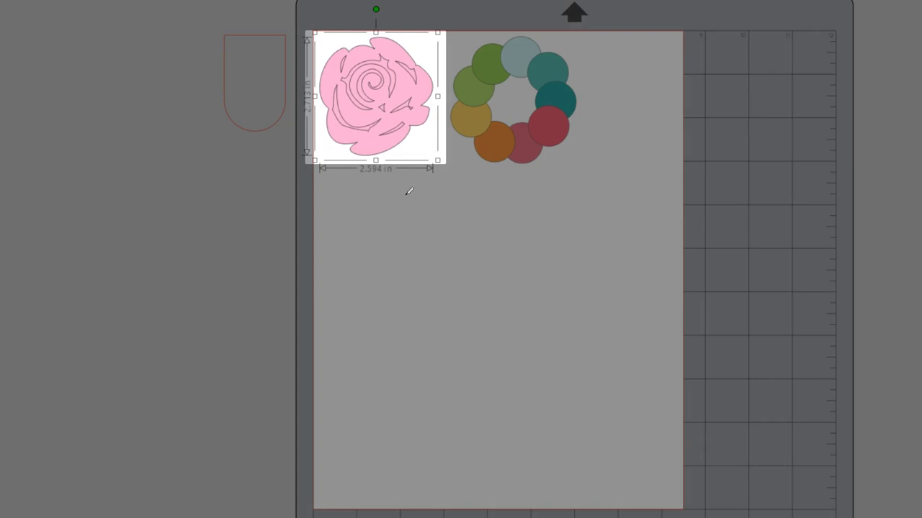
key("ctrl+u")
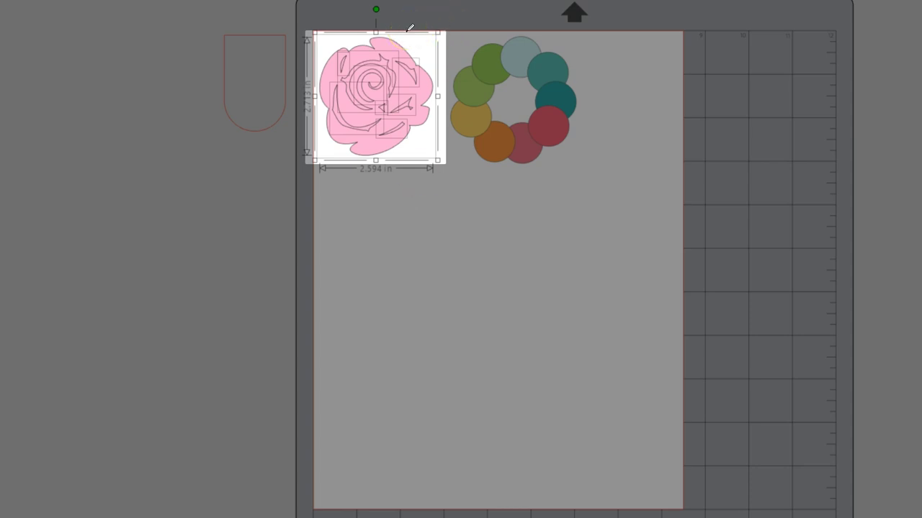
key("ctrl+e")
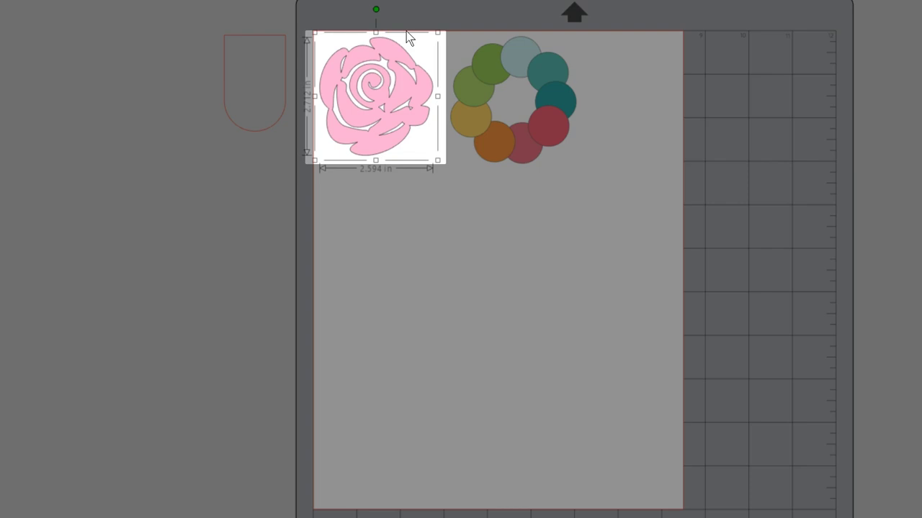
key("ctrl+shift+e")
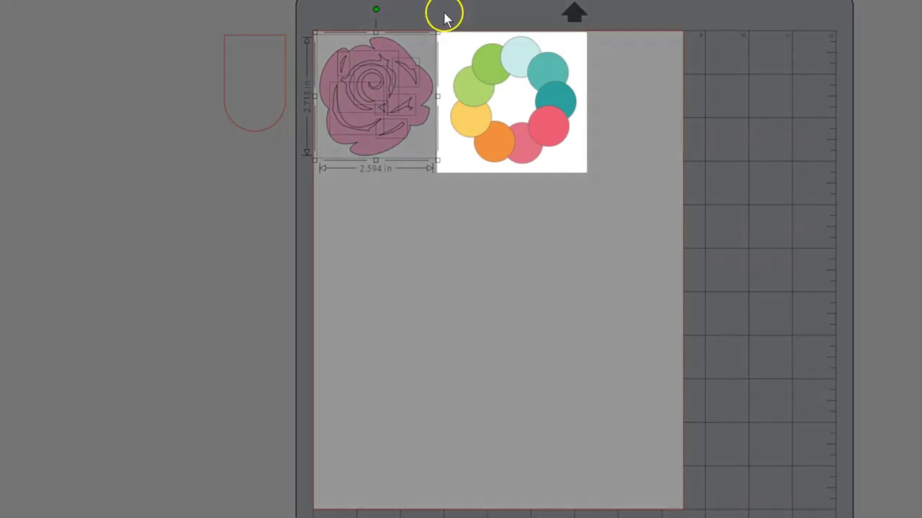
Step: Bring the pink circle at the bottom of the ring to the front of its neighbours
left_click_drag(444, 18, 575, 160)
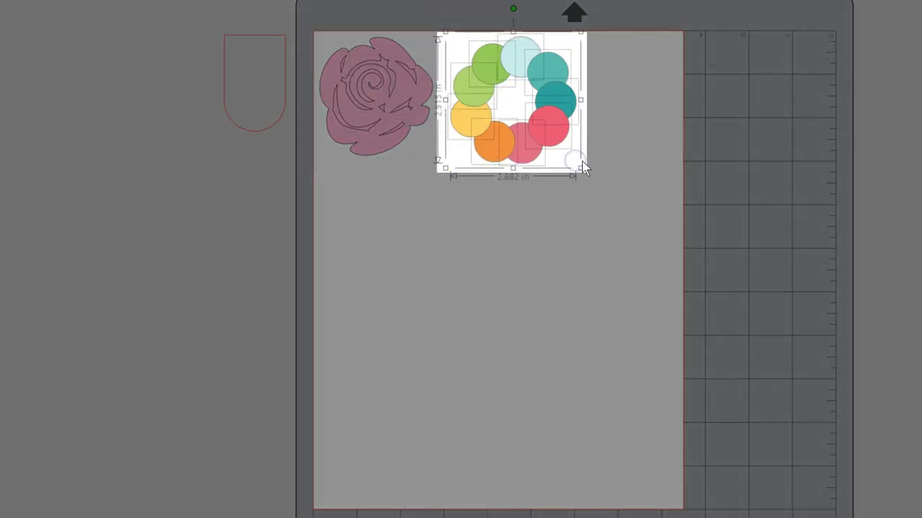
left_click(613, 152)
left_click(530, 151)
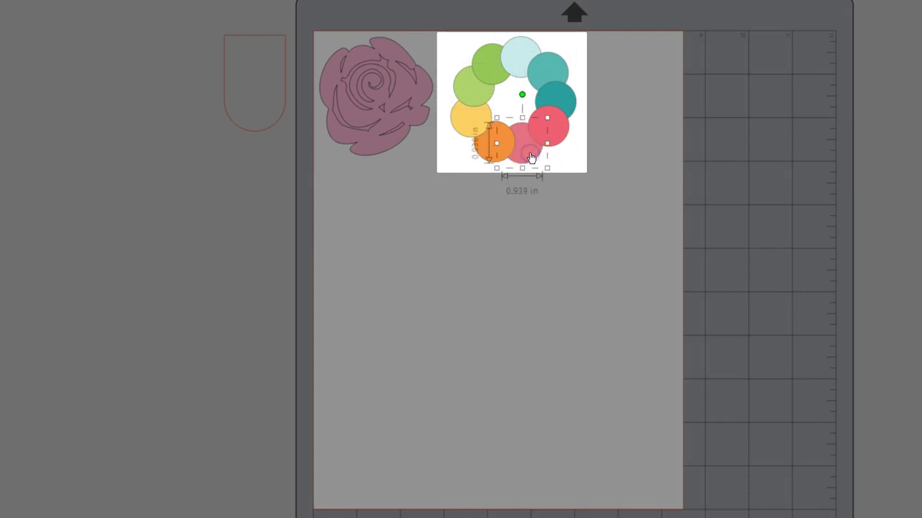
key("ctrl+]")
key("ctrl+b")
key("f")
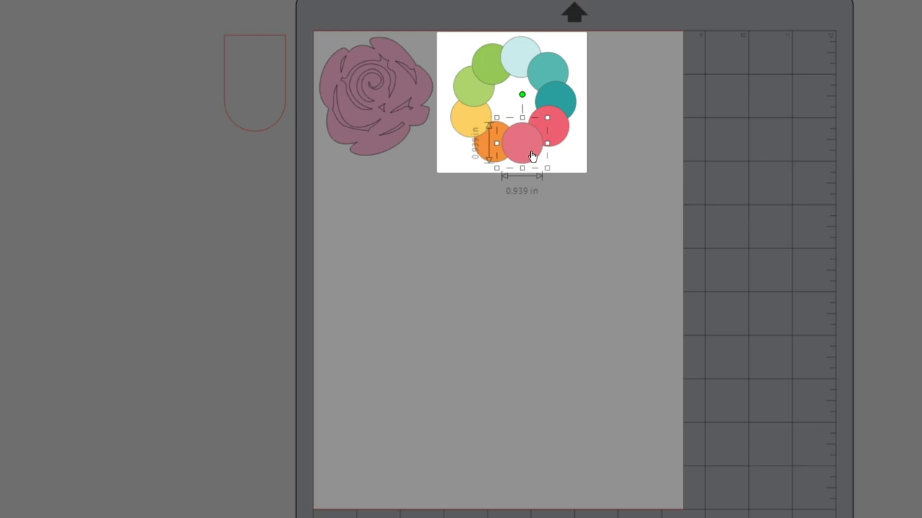
Step: Send the red circle behind the neighbouring dark teal circle in the ring and deselect it
left_click(558, 130)
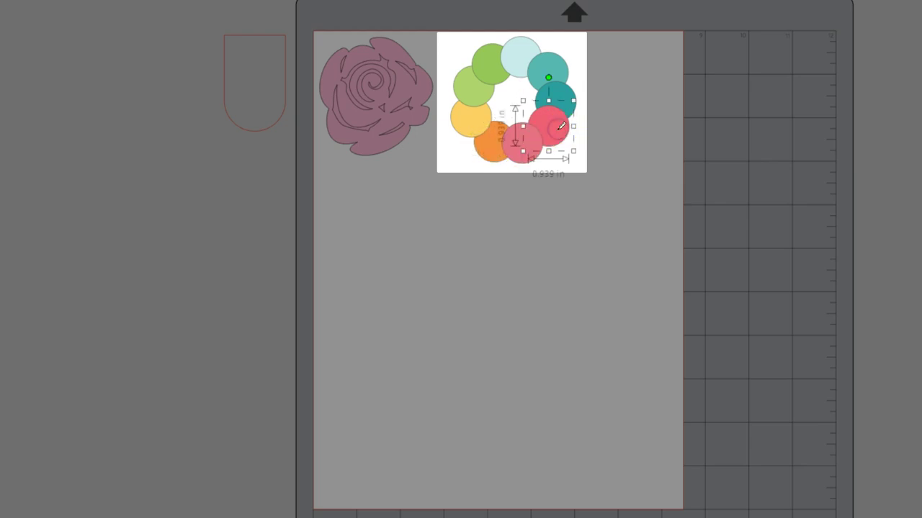
left_click_drag(562, 126, 561, 127)
left_click(621, 159)
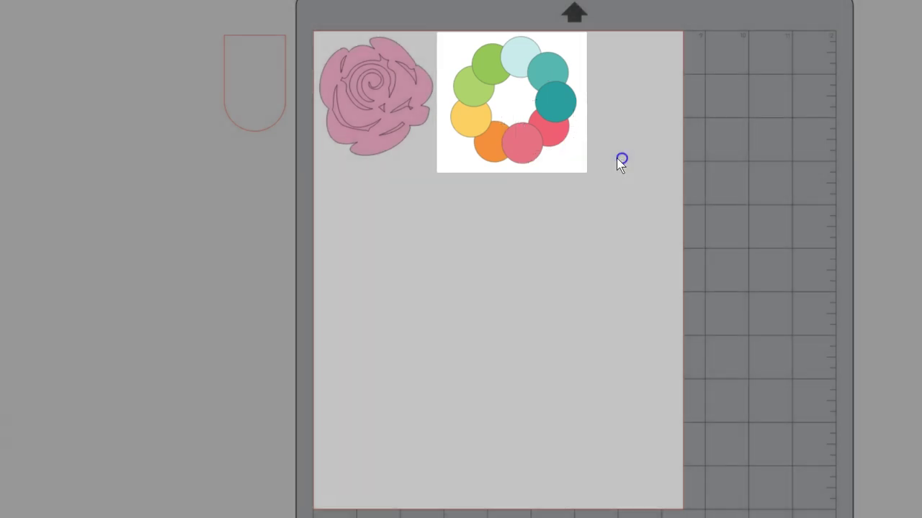
Step: Duplicate the ring's bottom pink circle six times in sequence: below, to the right, below, and three times to the left
left_click(527, 151)
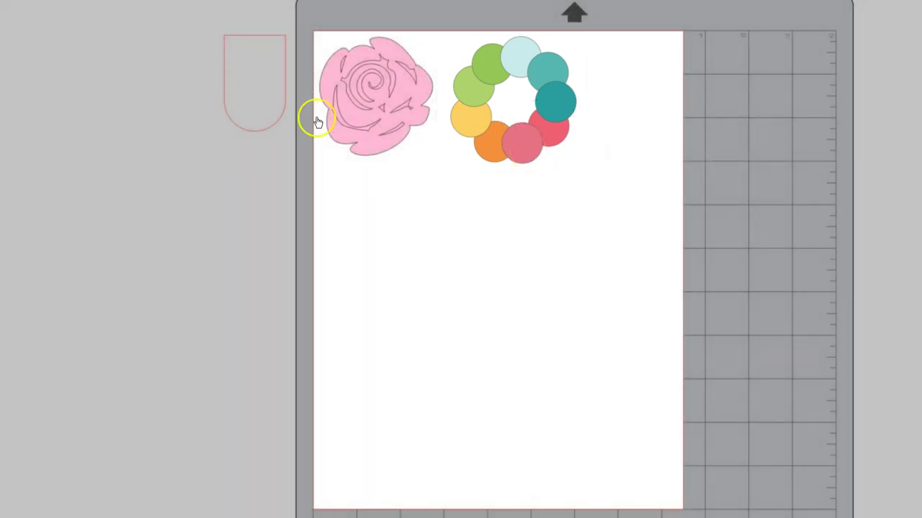
left_click(511, 147)
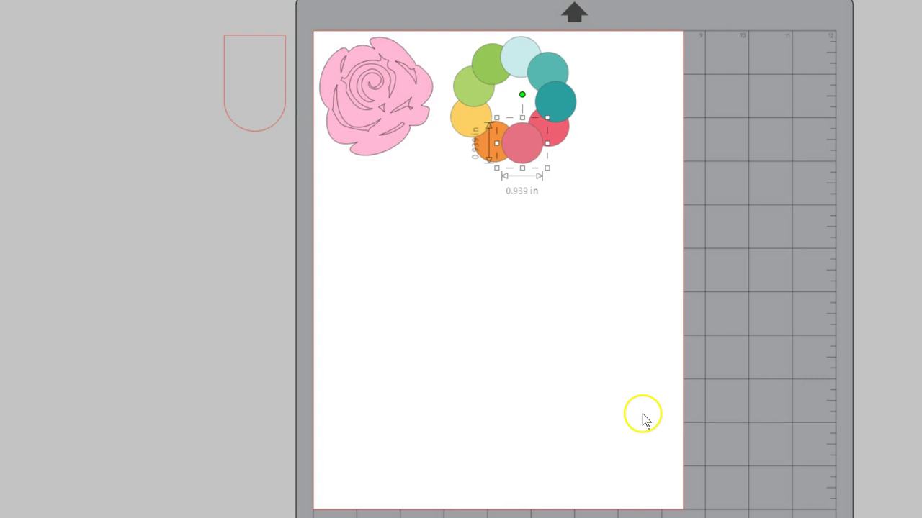
key("ctrl+d")
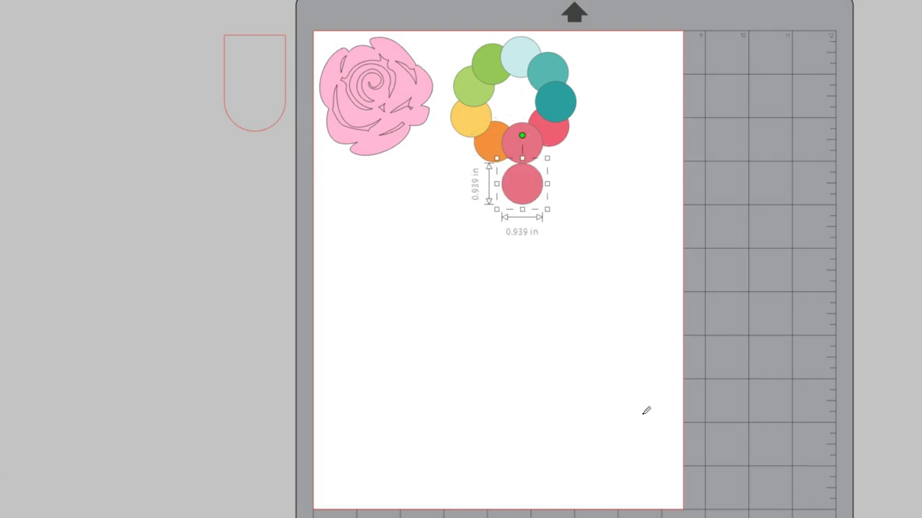
key("ctrl+d")
key("ctrl+d")
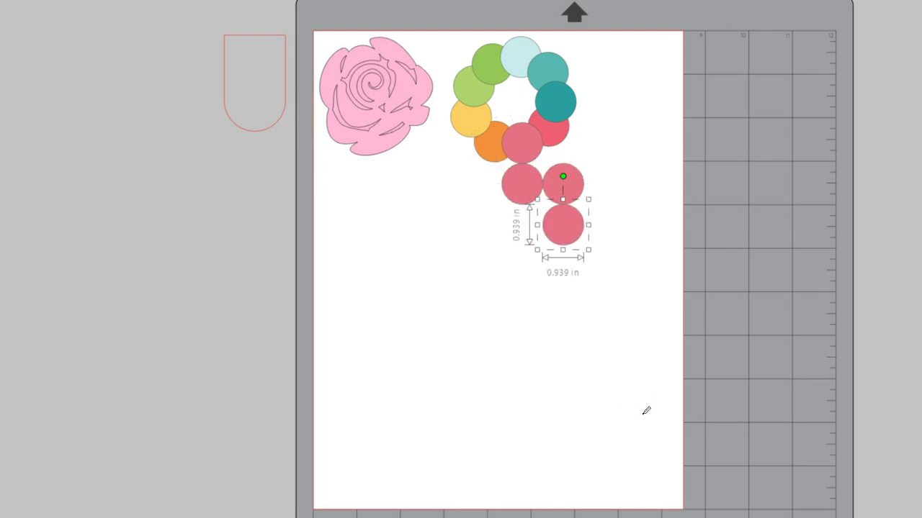
key("ctrl+d")
key("ctrl+d")
key("ctrl+d")
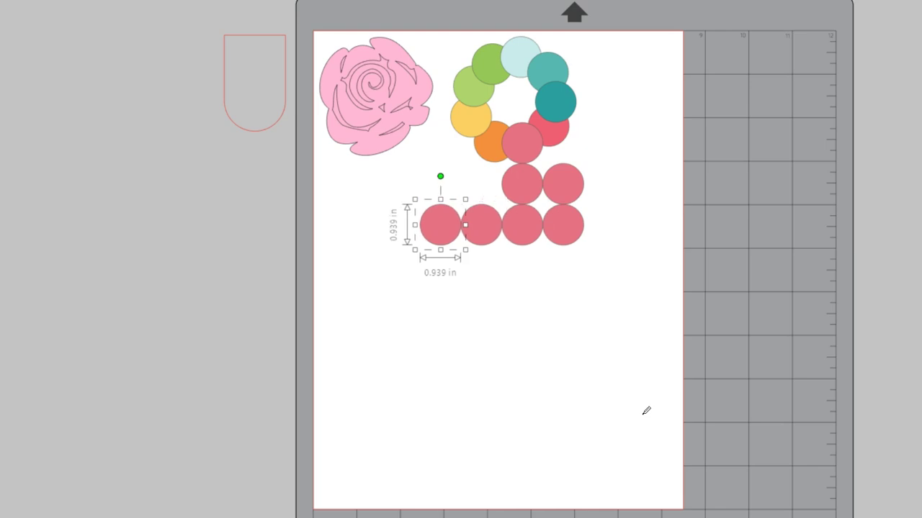
Step: Delete the duplicated pink circles, the rose and the ring of circles
left_click_drag(611, 140, 434, 240)
key("Delete")
left_click_drag(339, 14, 555, 149)
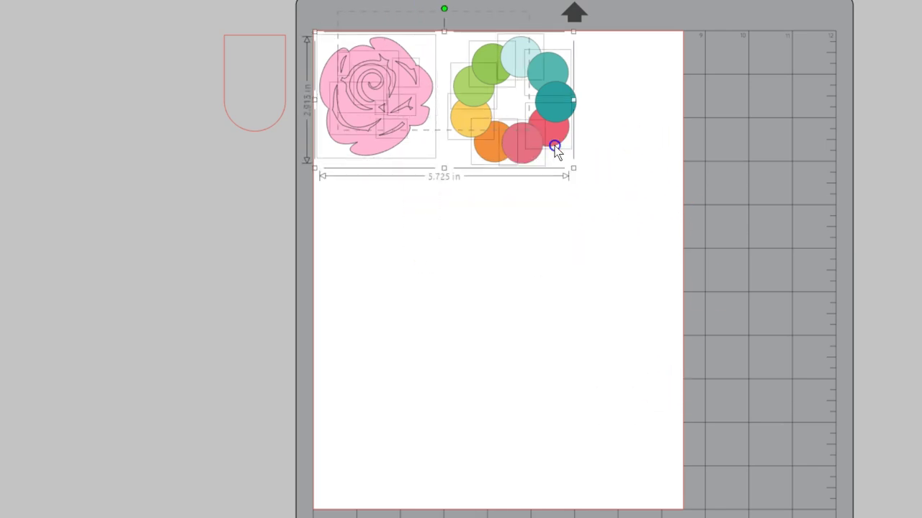
key("Delete")
Step: Move the rounded pennant onto the page and fill the page with copies of it, with the page grid shown
left_click_drag(287, 115, 399, 125)
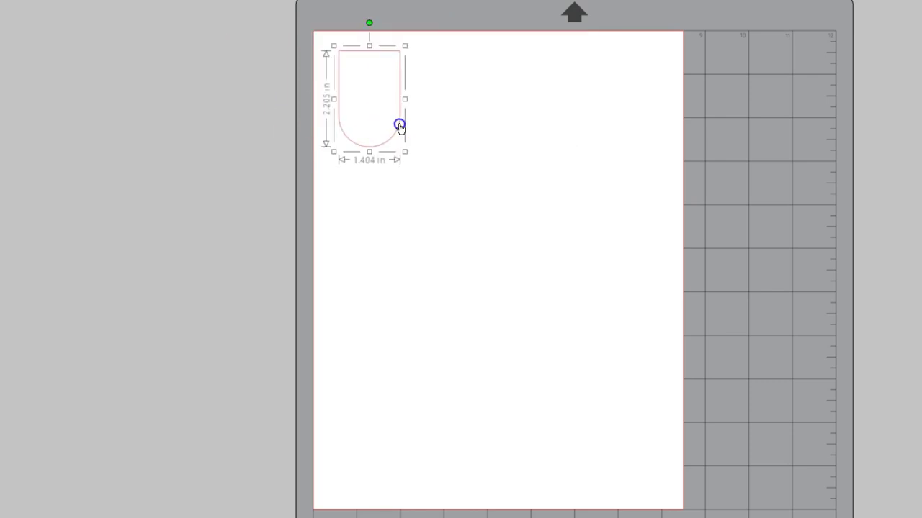
key("ctrl+f")
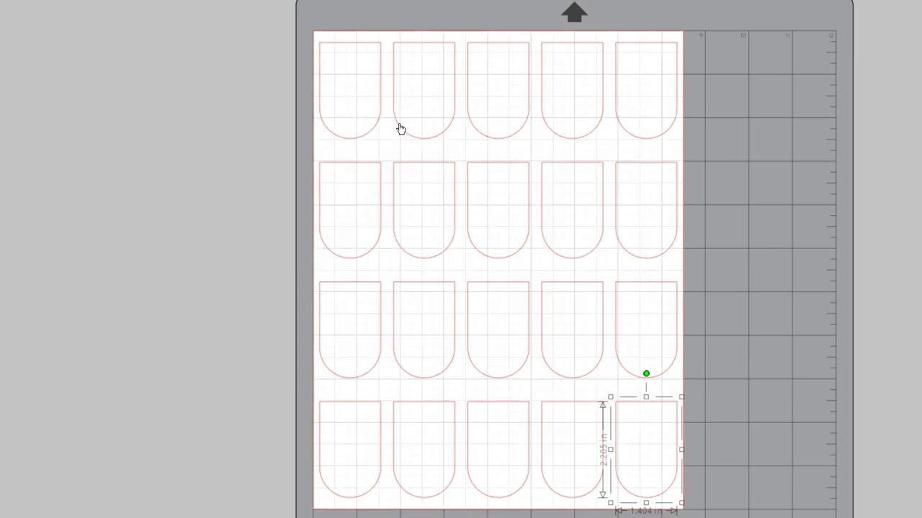
Step: Show the centre point of the third pennant in the first row and turn on the page's registration marks
left_click(465, 101)
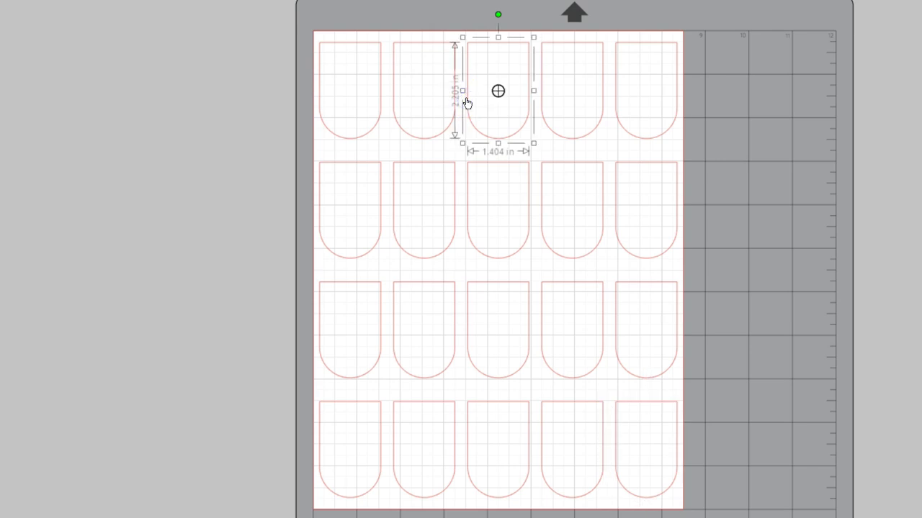
left_click(467, 139)
key("ctrl+a")
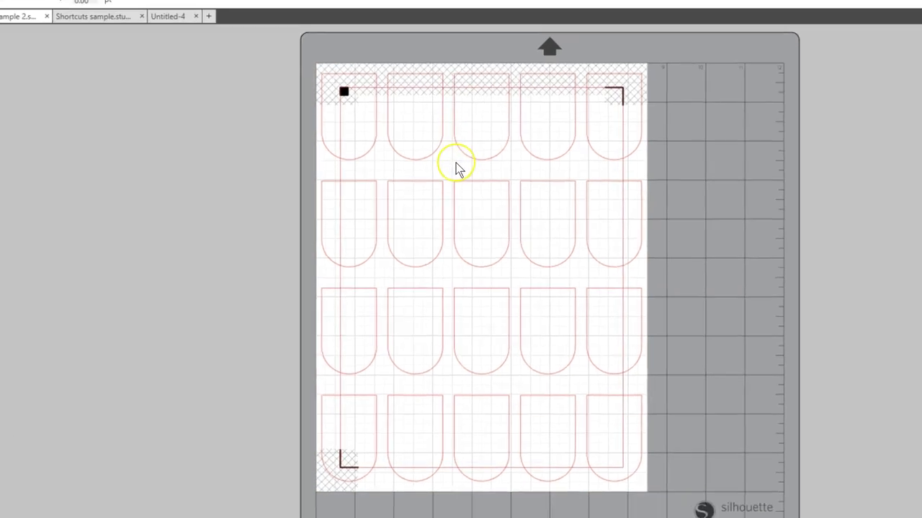
Step: Enter point editing on the third and fourth pennants of the second row and leave it without changing any points
double_click(449, 200)
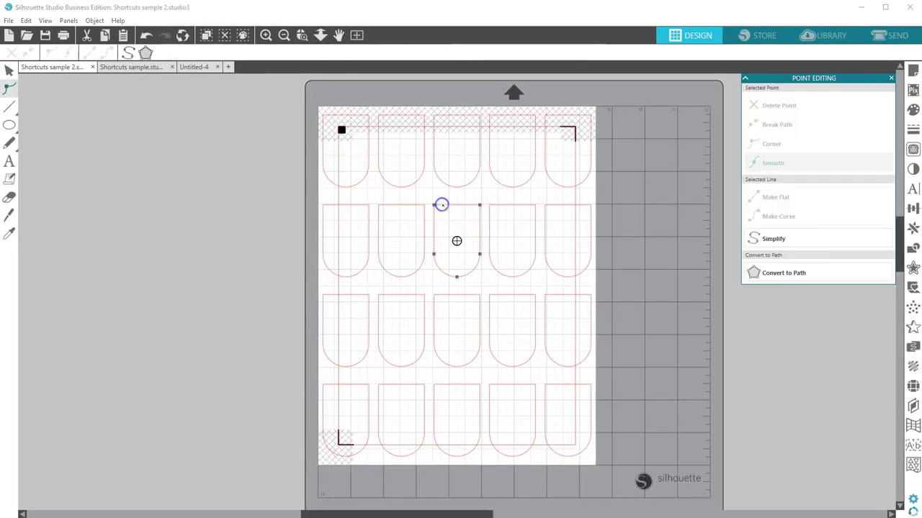
left_click(492, 233)
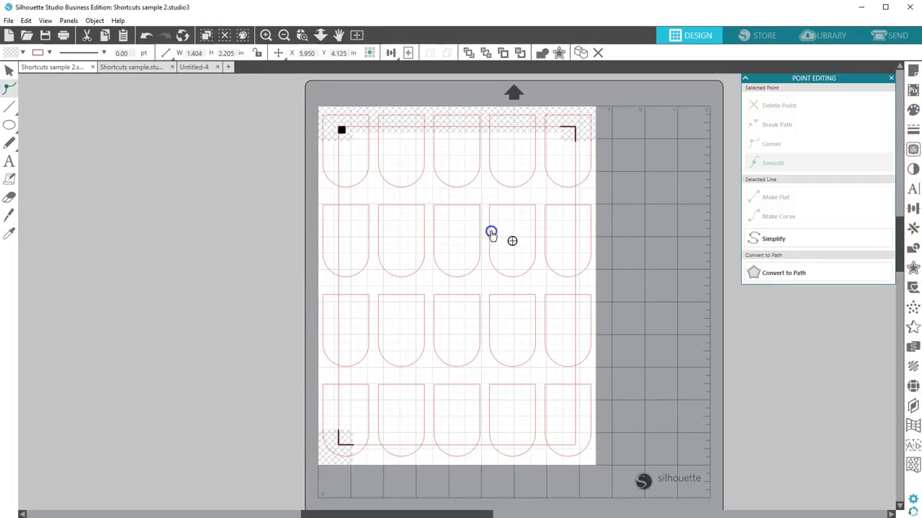
double_click(492, 235)
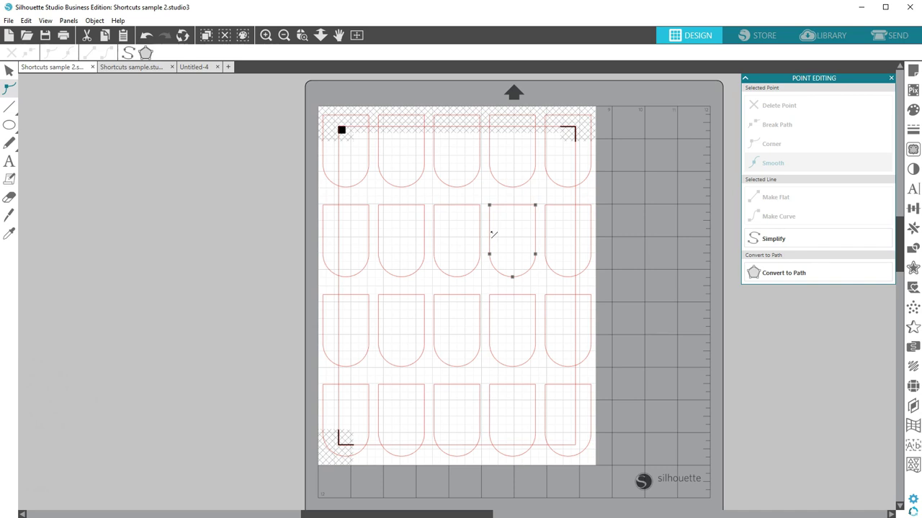
left_click(479, 197)
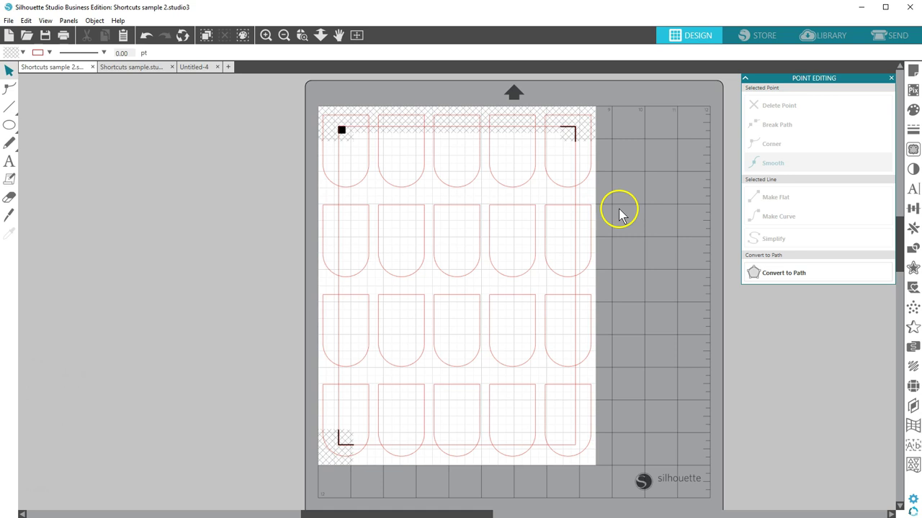
Step: Hide the page's registration marks and grid
key("r")
key("g")
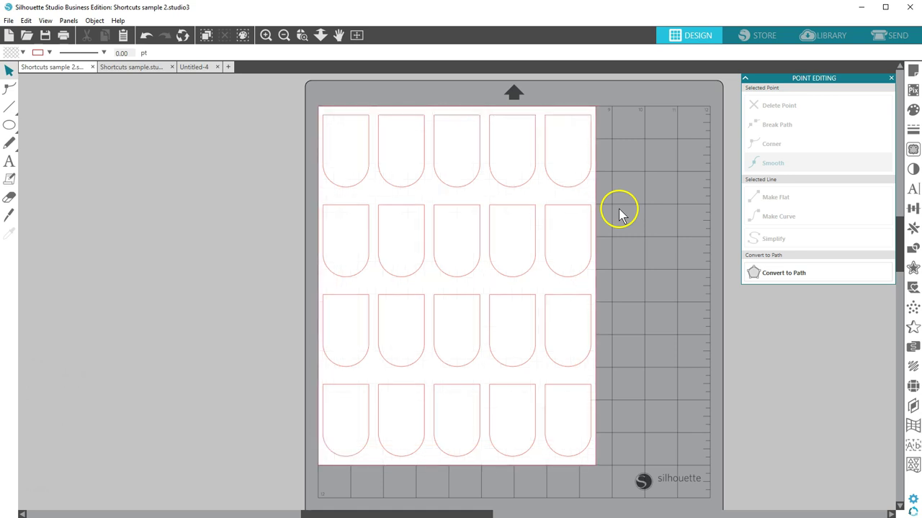